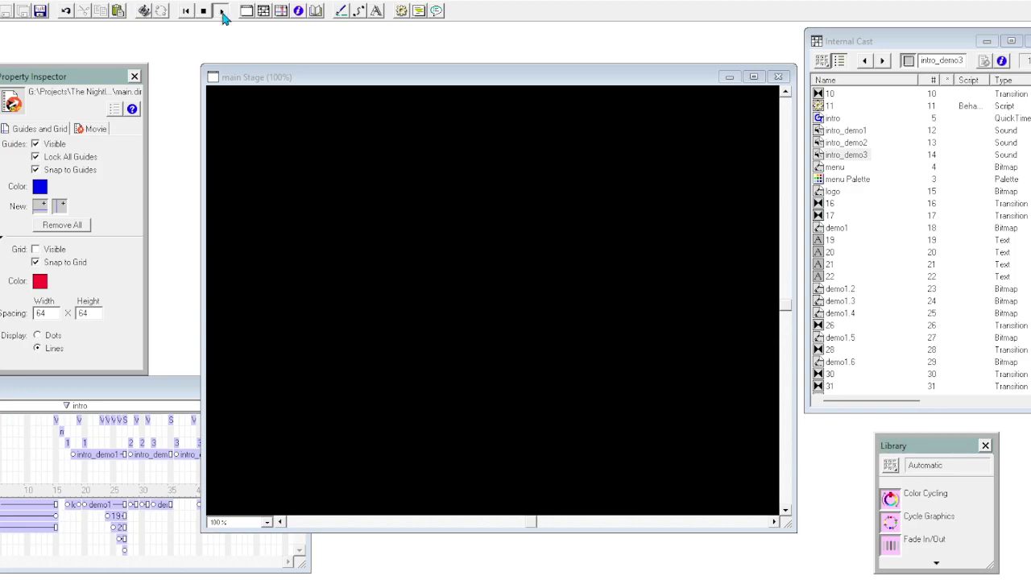
Play the Midnight Net movie so its intro shows the 'Click anywhere to skip' prompt
left_click(221, 11)
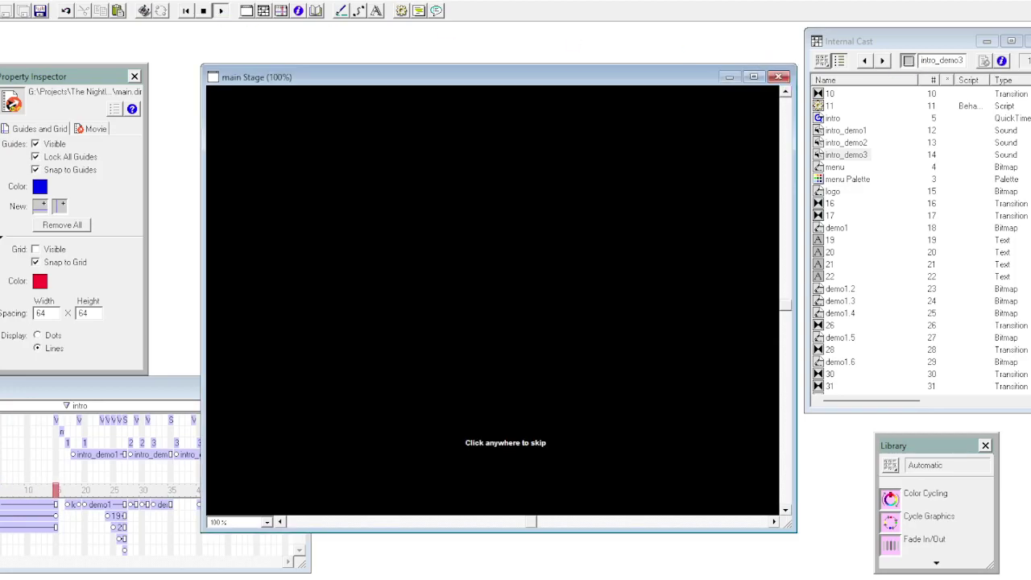